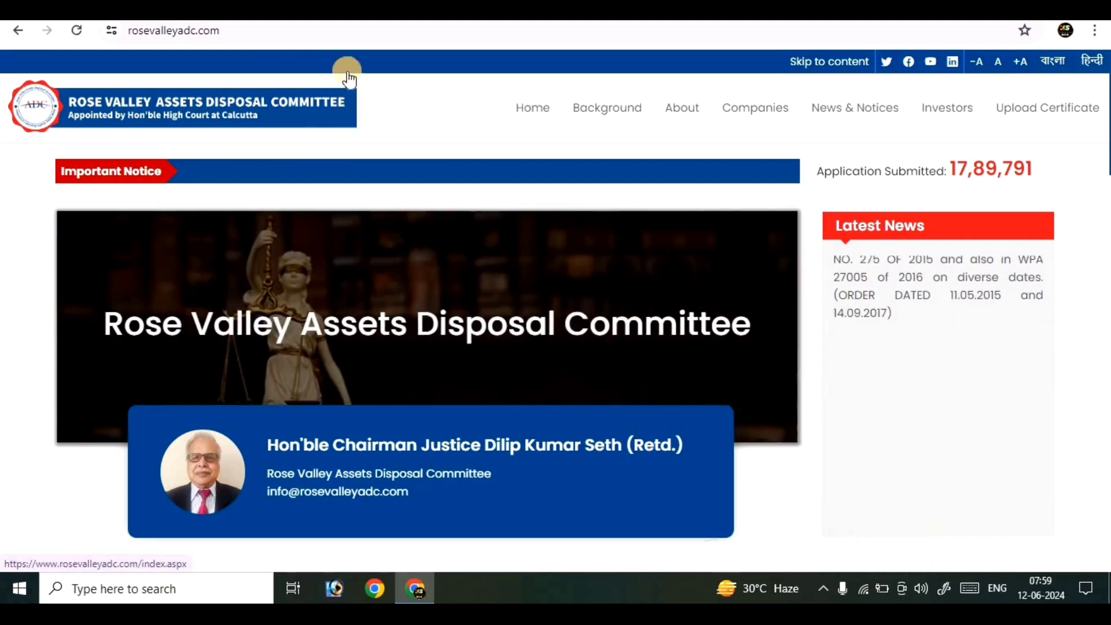
Step: Search Google for 'rose valley' in a new tab and open the Rose Valley Assets Disposal Committee site
{"action": "key", "text": "ctrl+t"}
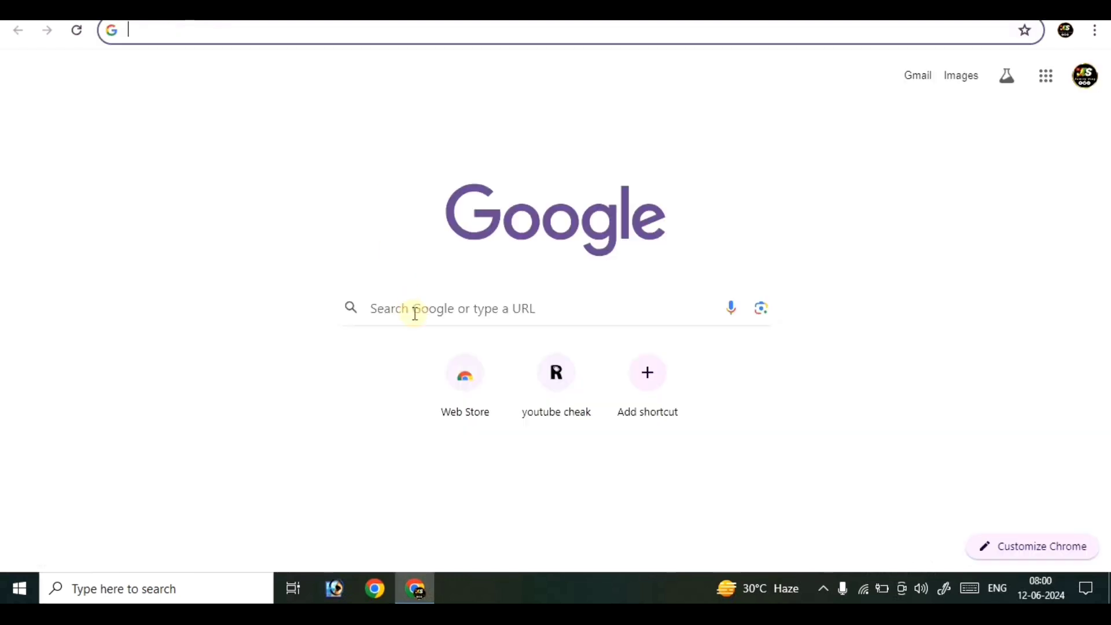
{"action": "left_click", "coordinate": [414, 313]}
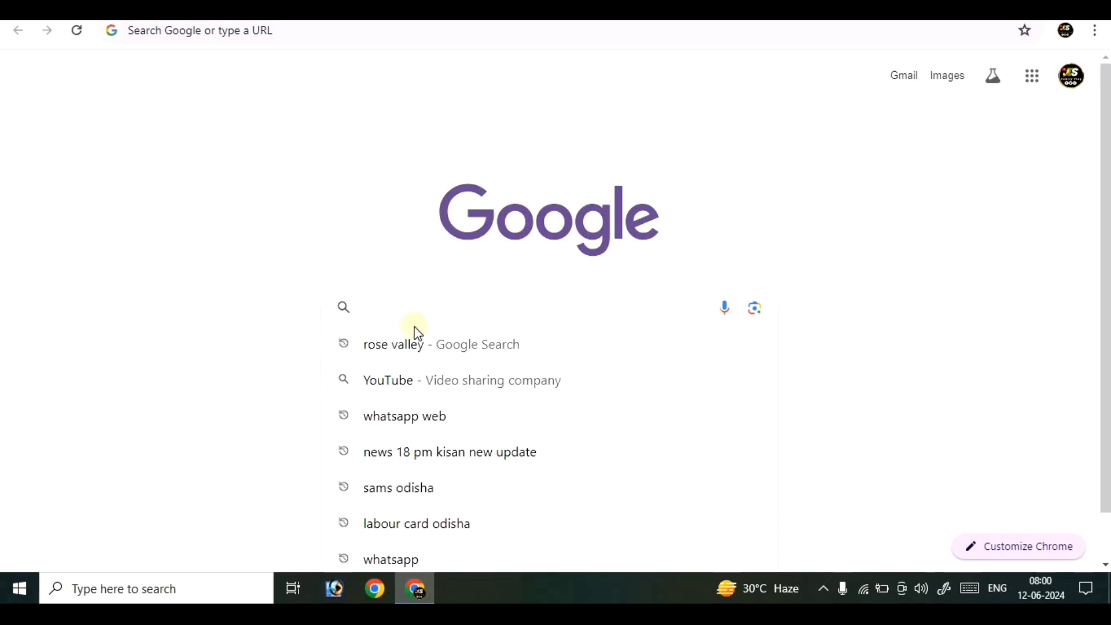
{"action": "left_click", "coordinate": [415, 340]}
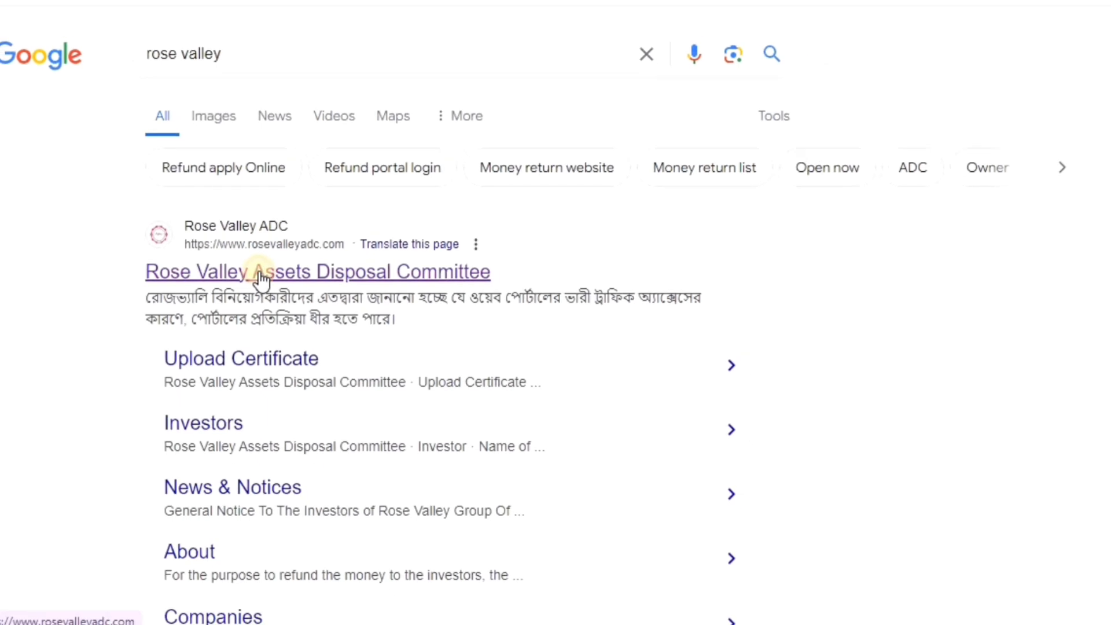
{"action": "left_click", "coordinate": [266, 272]}
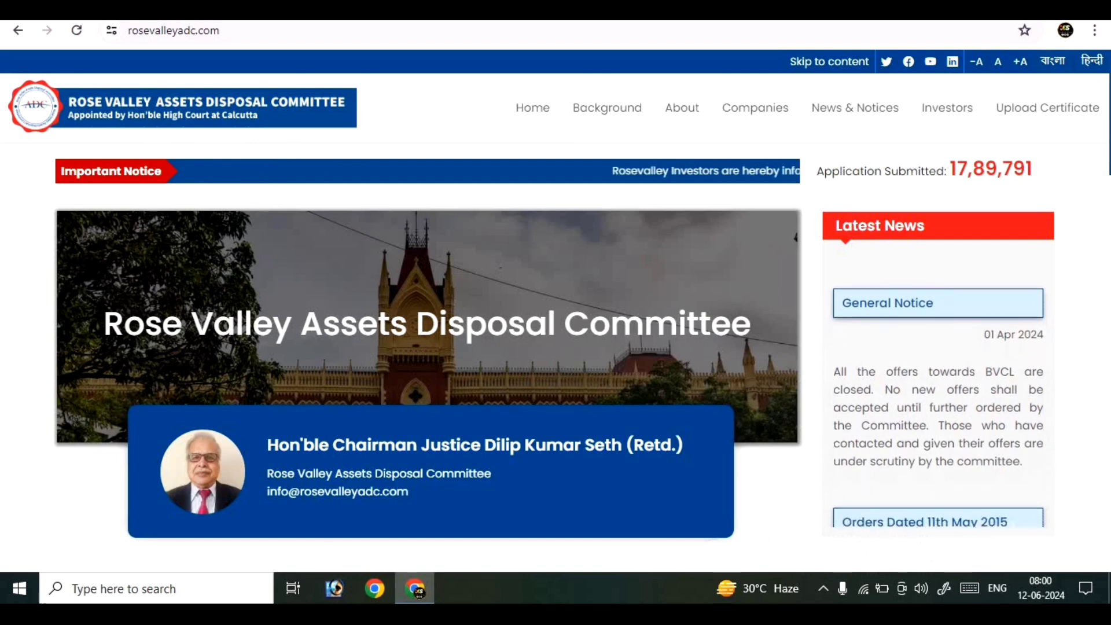
Step: Dismiss the Chrome menu and go to the site's Upload Certificate page
{"action": "left_click", "coordinate": [1095, 30]}
{"action": "scroll", "coordinate": [922, 477], "scroll_direction": "down", "scroll_amount": 2}
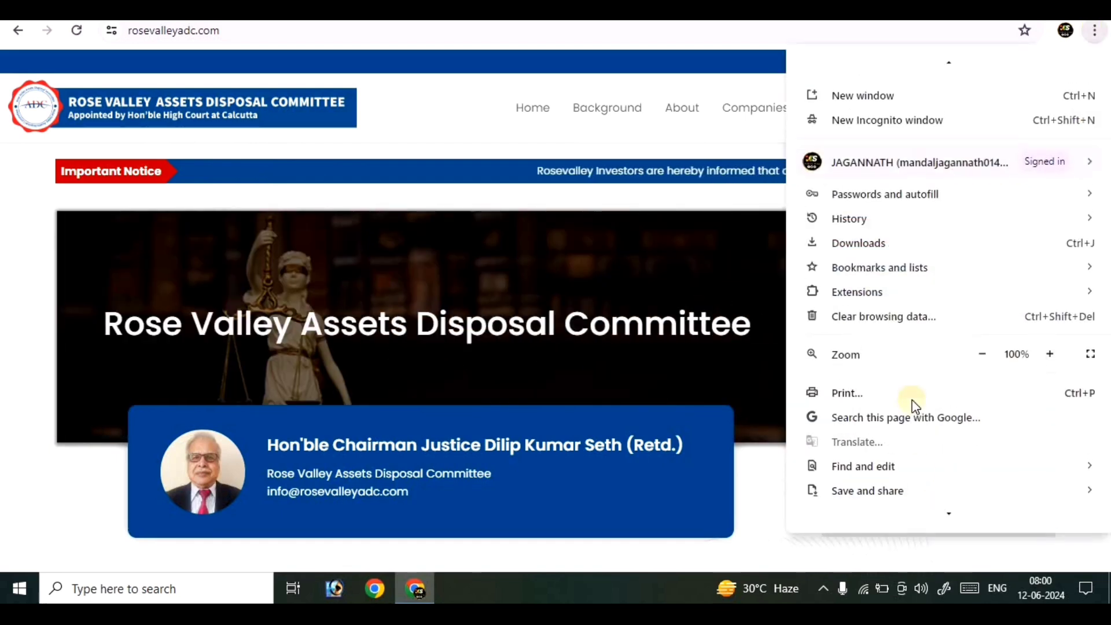
{"action": "left_click", "coordinate": [600, 75]}
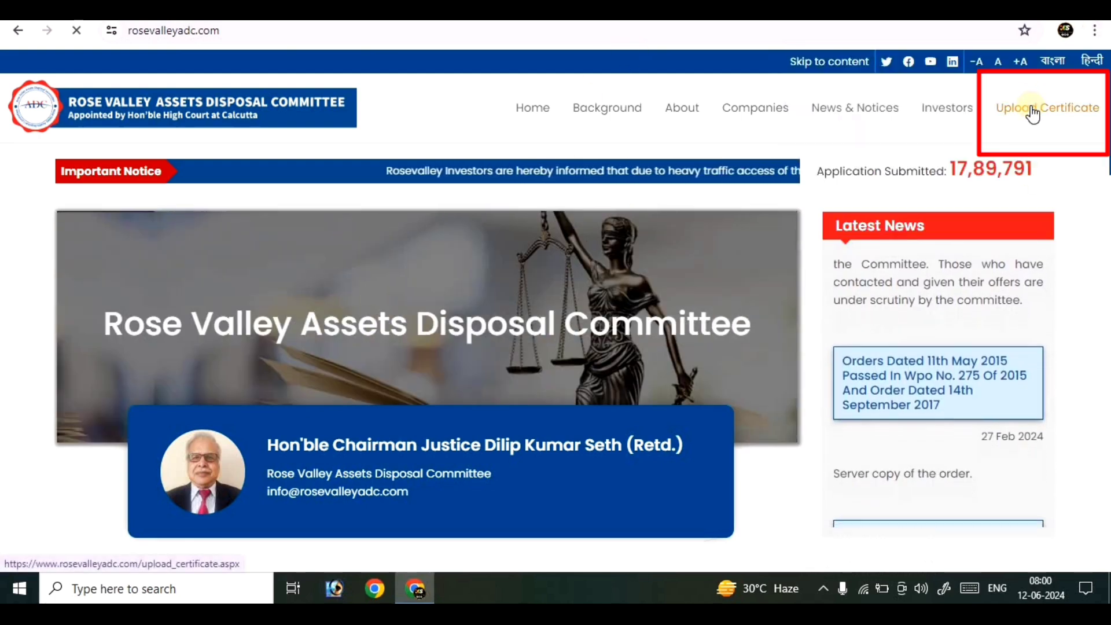
{"action": "left_click", "coordinate": [1032, 110]}
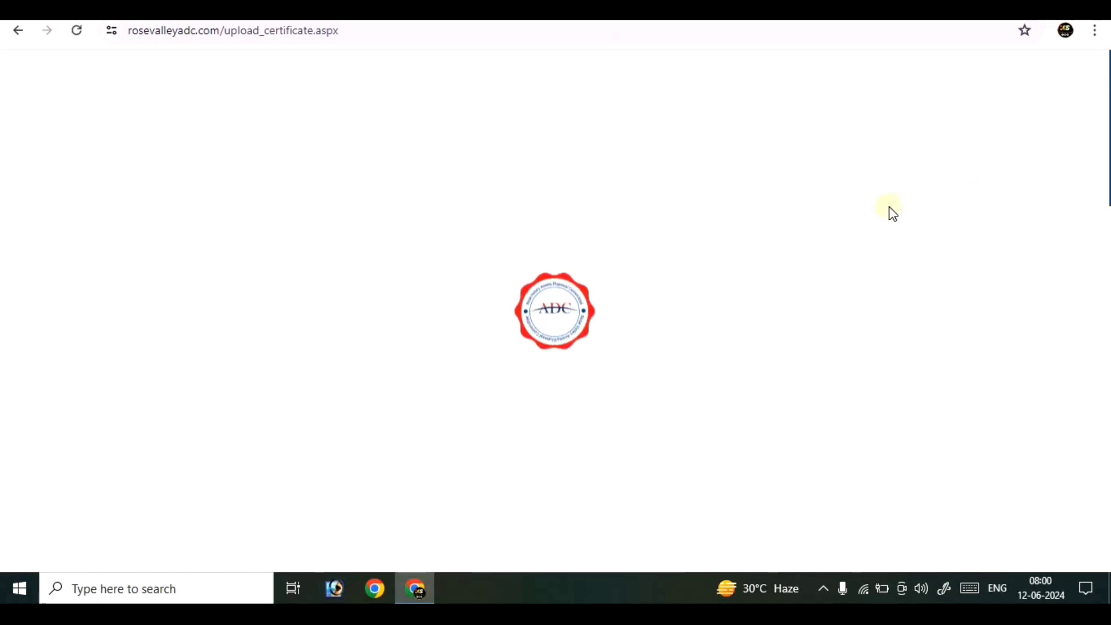
{"action": "scroll", "coordinate": [479, 268], "scroll_direction": "down", "scroll_amount": 3}
{"action": "scroll", "coordinate": [508, 231], "scroll_direction": "up", "scroll_amount": 3}
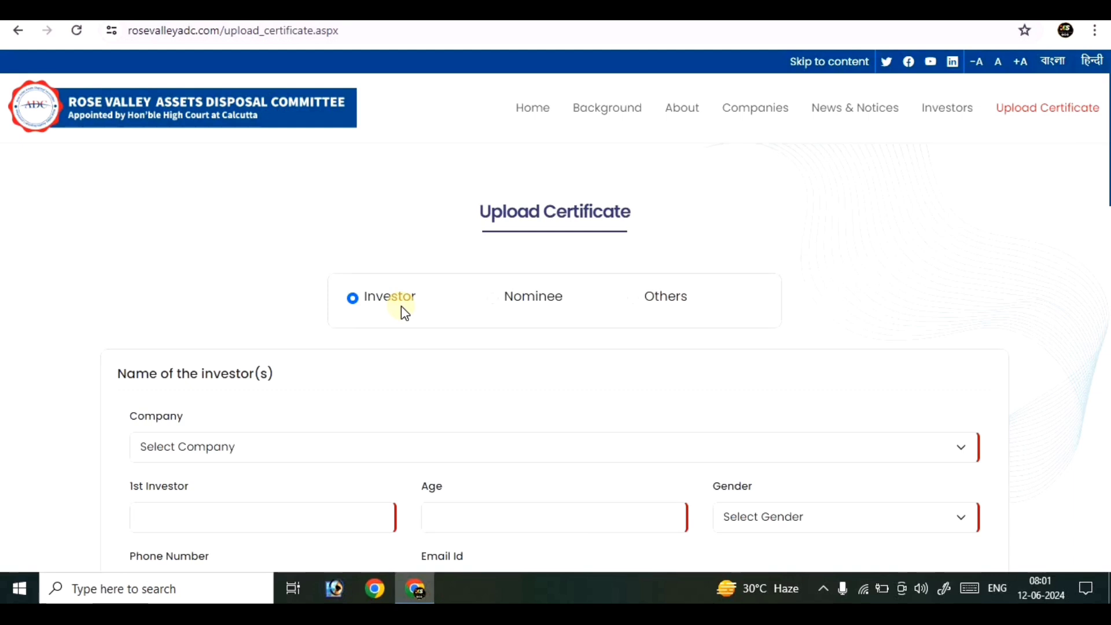
Step: Choose Rose Valley Real Estates & Constructions Ltd from the Select Company list
{"action": "left_click", "coordinate": [167, 455]}
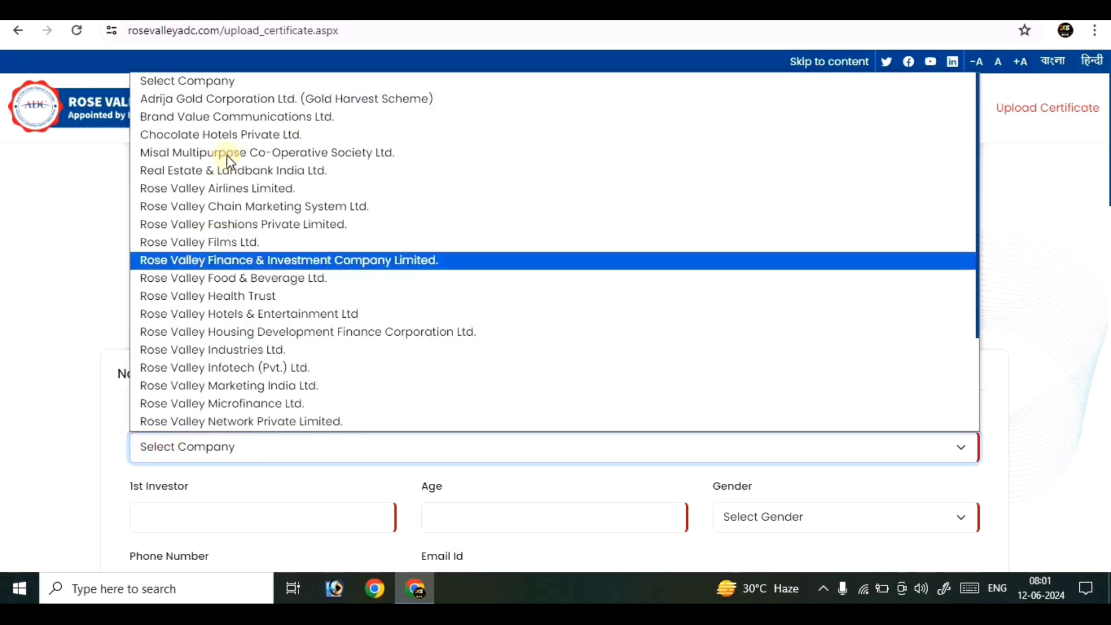
{"action": "scroll", "coordinate": [234, 122], "scroll_direction": "down", "scroll_amount": 2}
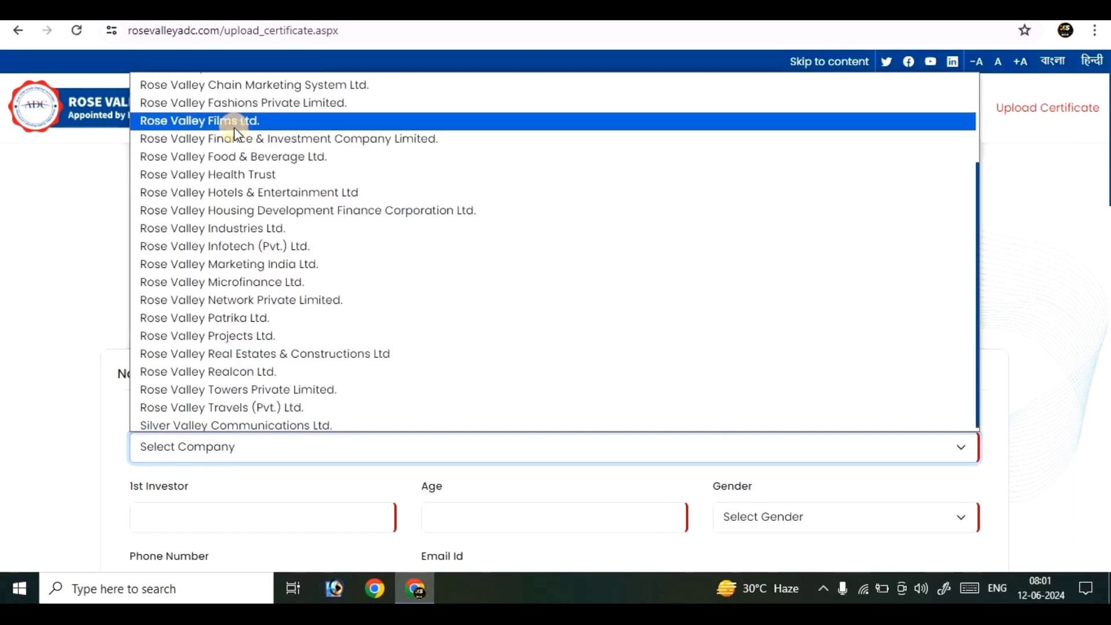
{"action": "scroll", "coordinate": [235, 301], "scroll_direction": "up", "scroll_amount": 1}
{"action": "scroll", "coordinate": [235, 306], "scroll_direction": "up", "scroll_amount": 1}
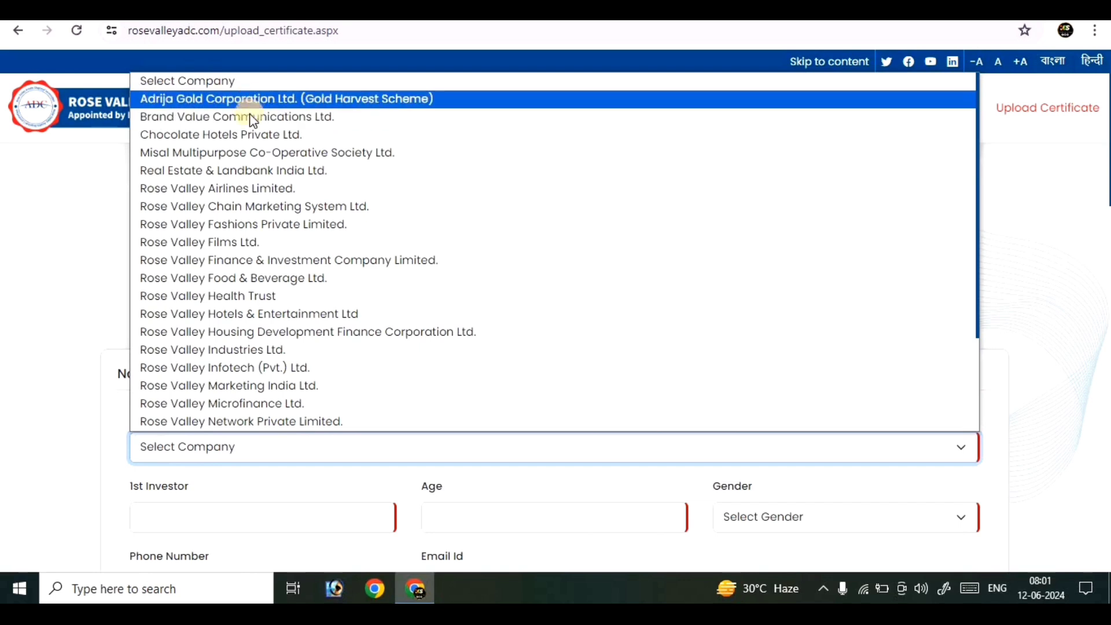
{"action": "scroll", "coordinate": [248, 220], "scroll_direction": "down", "scroll_amount": 2}
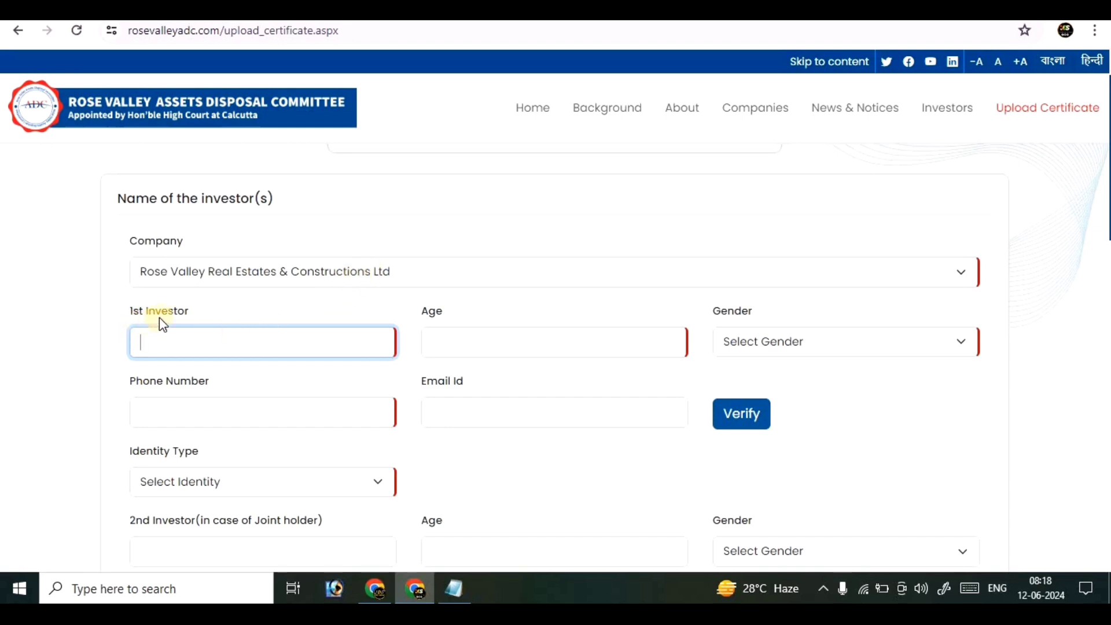
Step: Paste the first investor's name, enter age 39 and set gender to Female
{"action": "left_click", "coordinate": [183, 341]}
{"action": "left_click", "coordinate": [492, 339]}
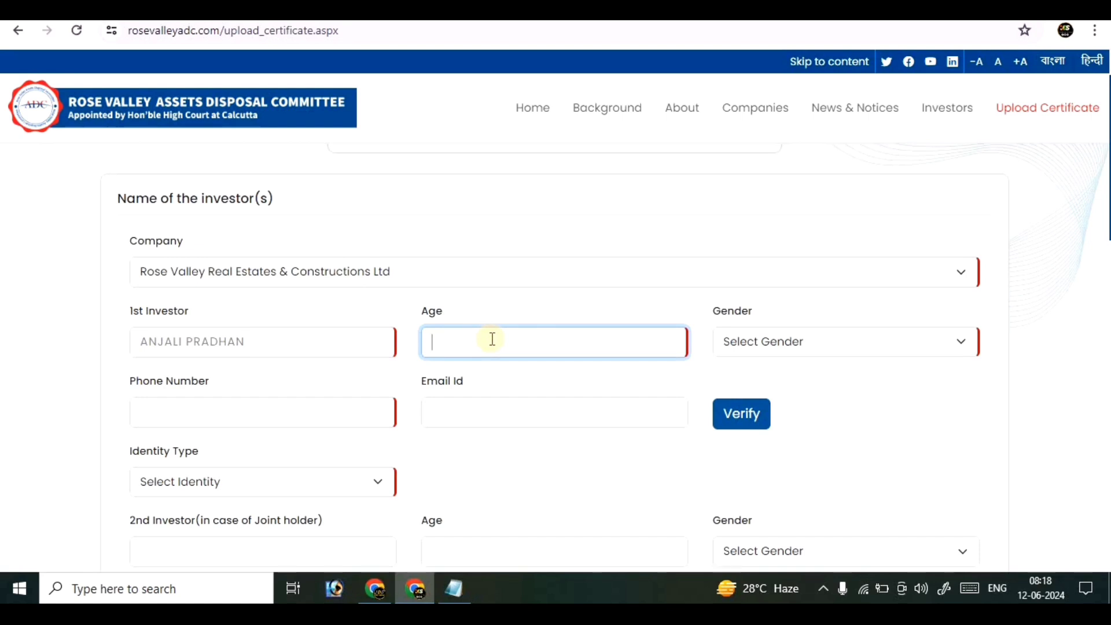
{"action": "type", "text": "39"}
{"action": "left_click", "coordinate": [782, 346]}
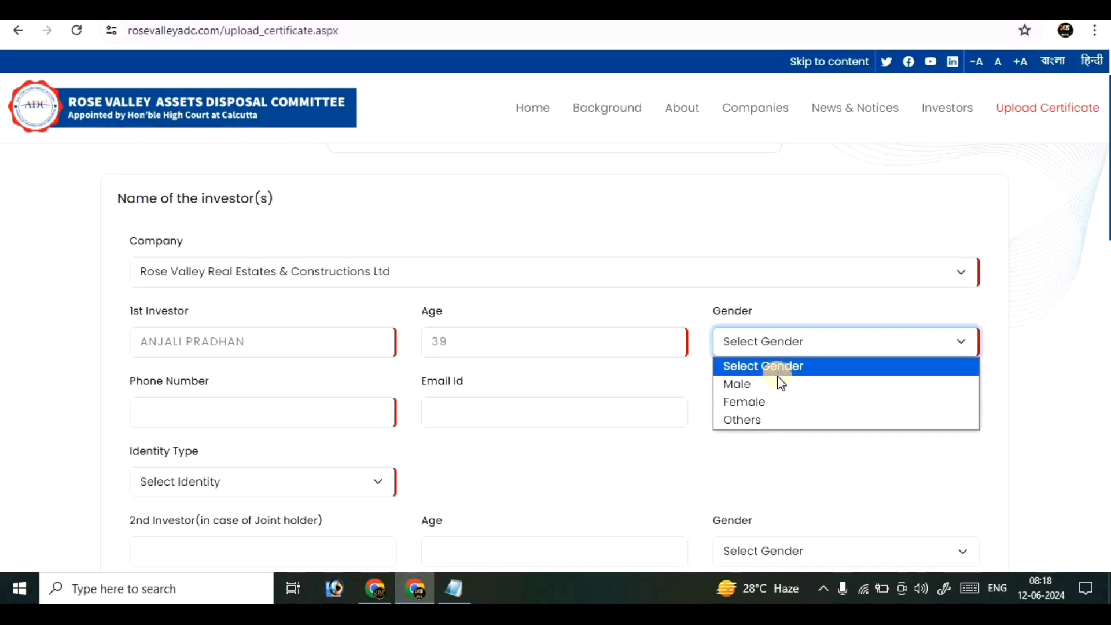
{"action": "left_click", "coordinate": [773, 400]}
Step: Fill in the investor's phone number and e-mail address
{"action": "left_click", "coordinate": [214, 408]}
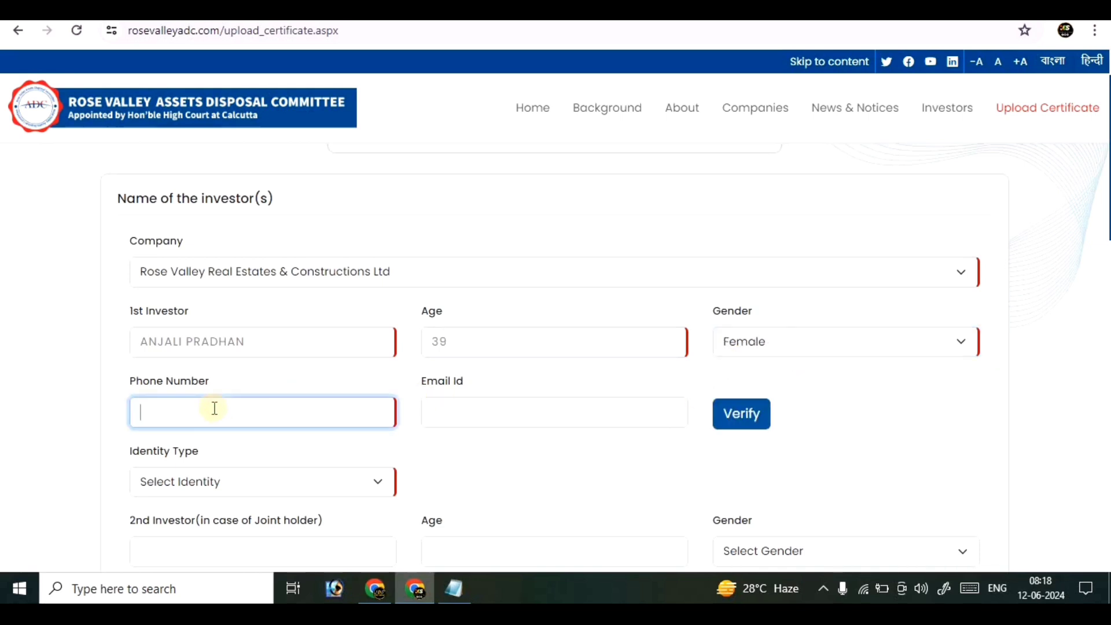
{"action": "key", "text": "ctrl+v"}
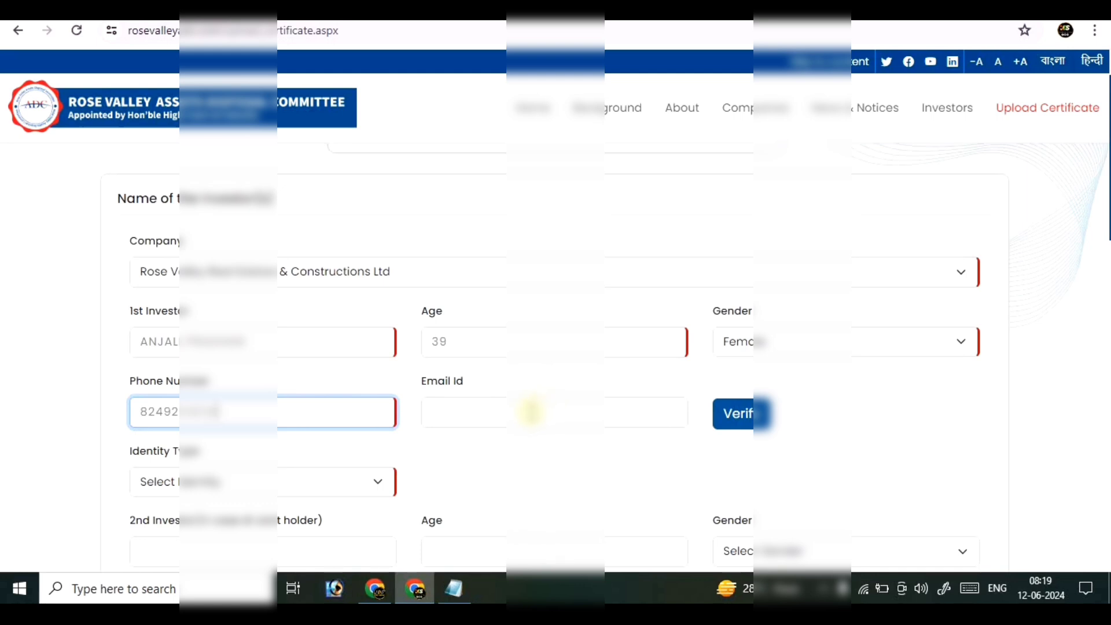
{"action": "type", "text": "00"}
{"action": "key", "text": "Tab"}
{"action": "key", "text": "ctrl+v"}
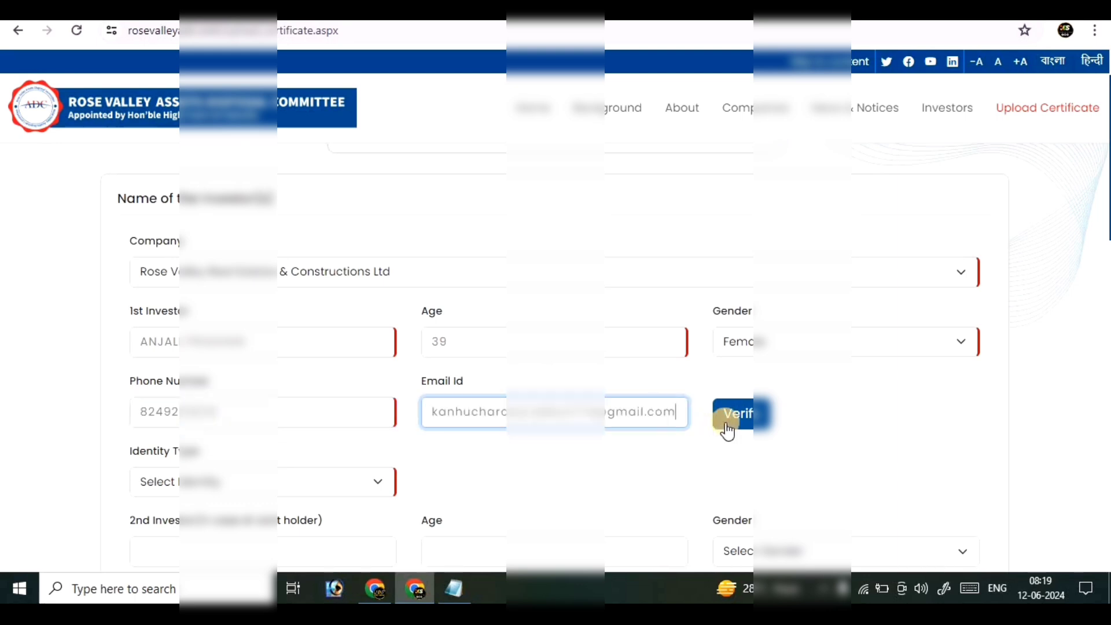
Step: Verify the phone number and e-mail, acknowledging the 'Phone No and email Id Verified' alert
{"action": "left_click", "coordinate": [734, 427]}
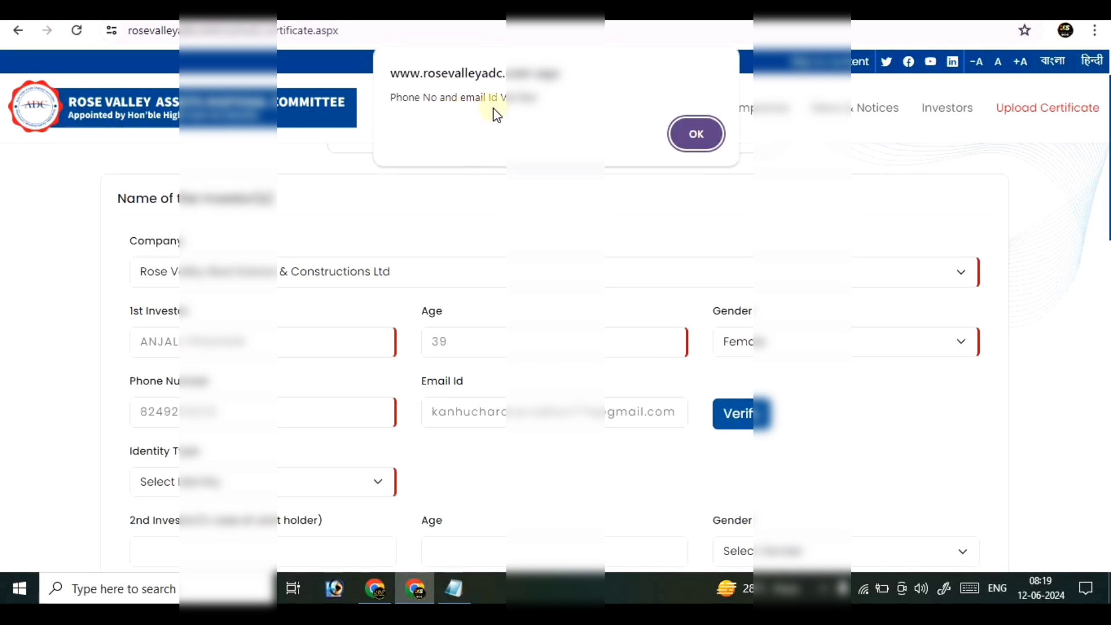
{"action": "left_click", "coordinate": [698, 132]}
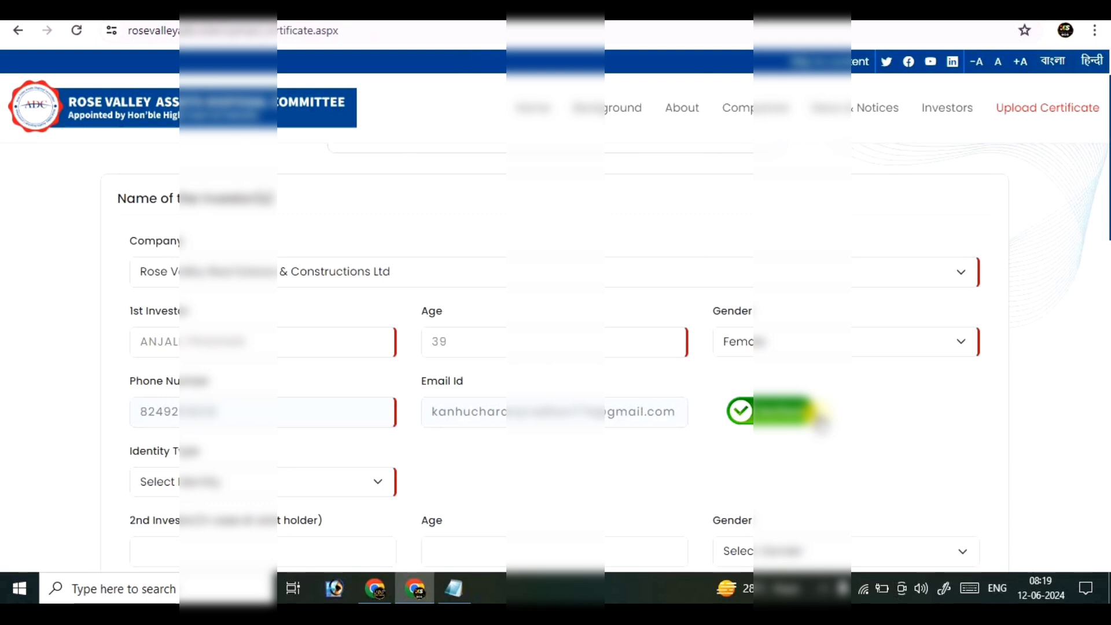
Step: Select Pan Card as the first investor's Identity Type
{"action": "scroll", "coordinate": [206, 163], "scroll_direction": "down", "scroll_amount": 4}
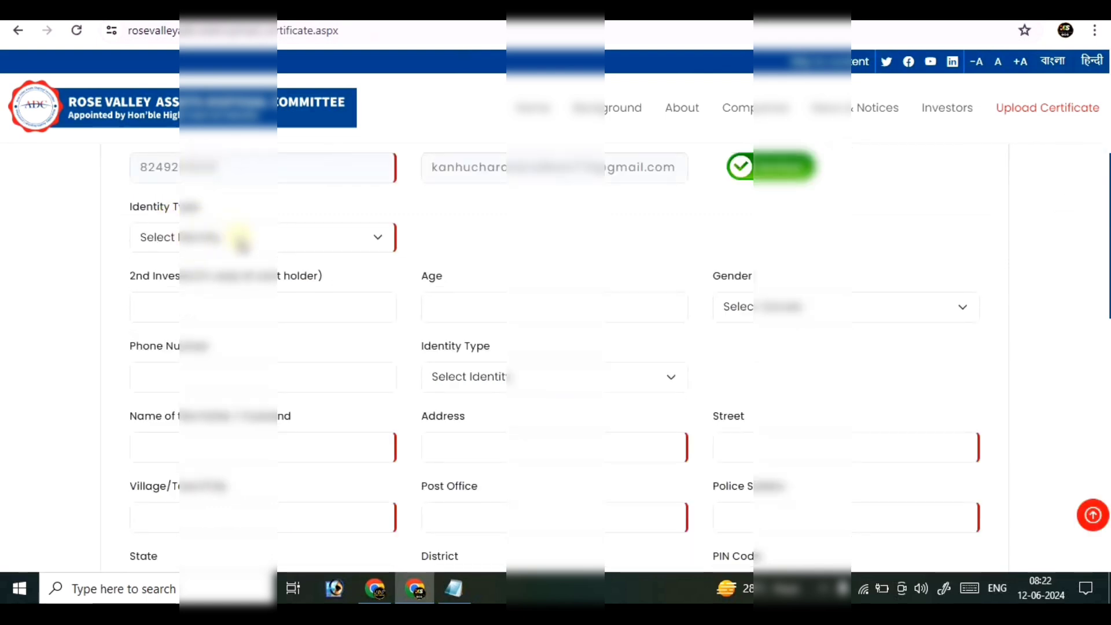
{"action": "left_click", "coordinate": [239, 238]}
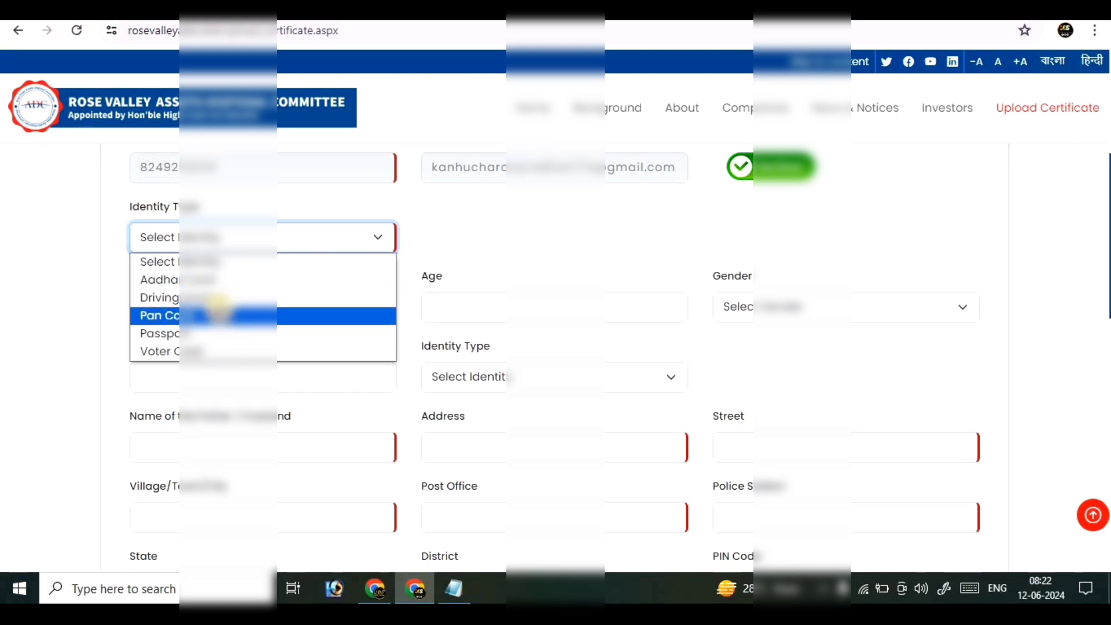
{"action": "left_click", "coordinate": [218, 315]}
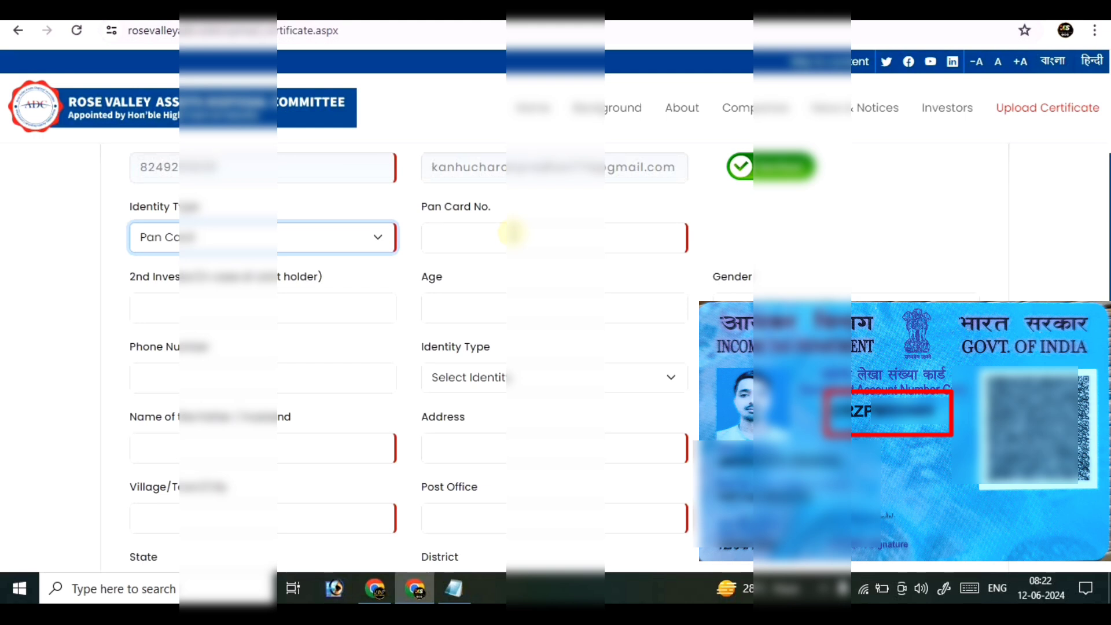
Step: Paste the first investor's PAN number into the Pan Card No. field
{"action": "key", "text": "Tab"}
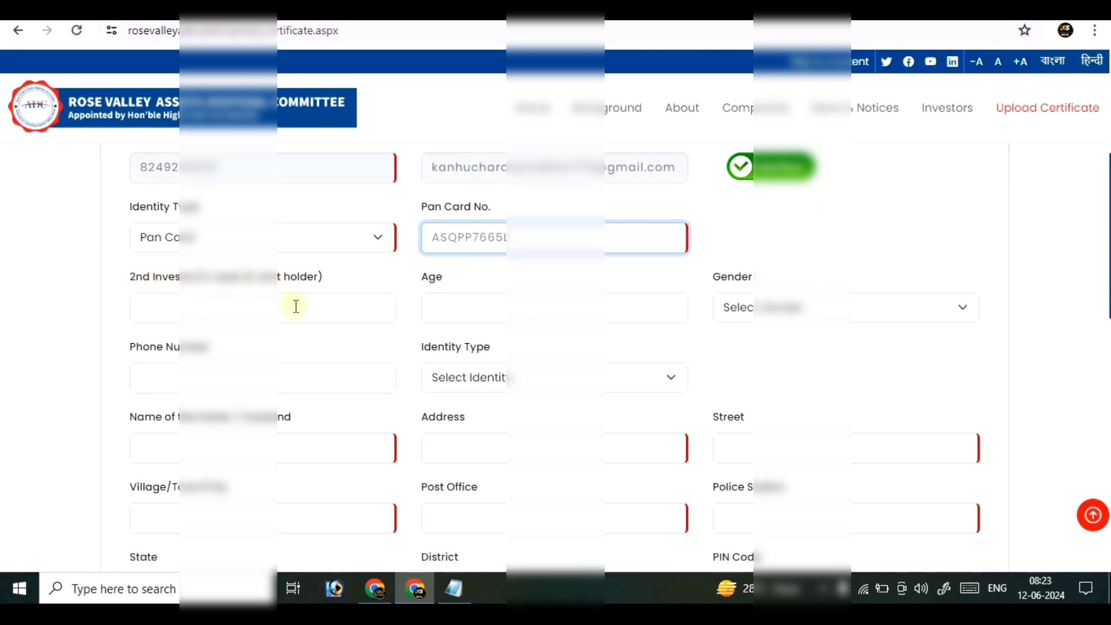
{"action": "left_click", "coordinate": [294, 307]}
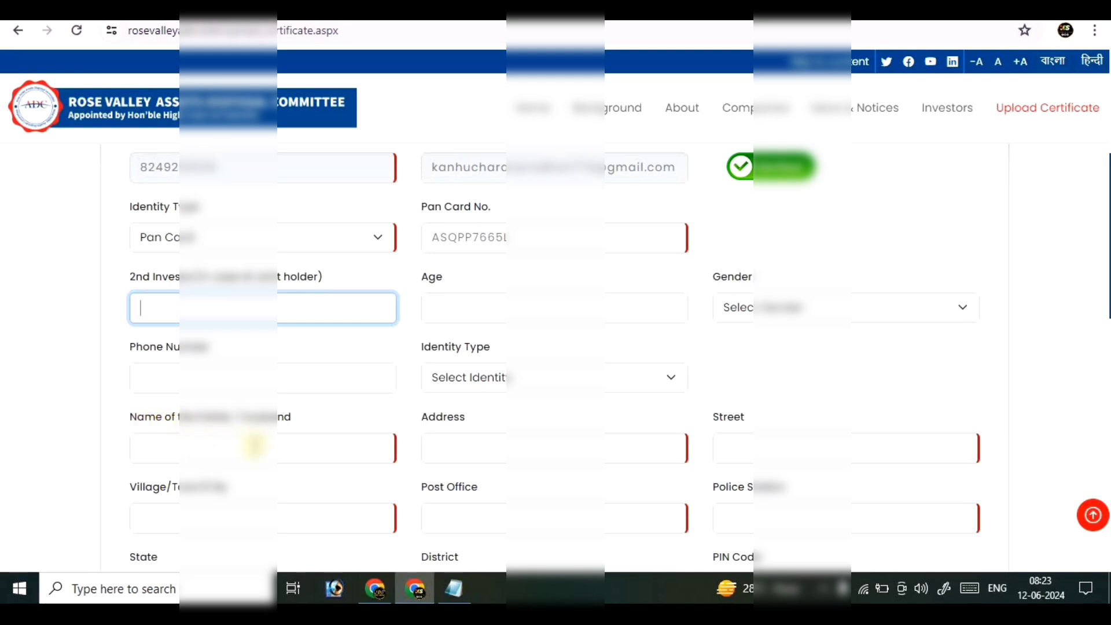
{"action": "left_click", "coordinate": [254, 445]}
{"action": "key", "text": "ctrl+v"}
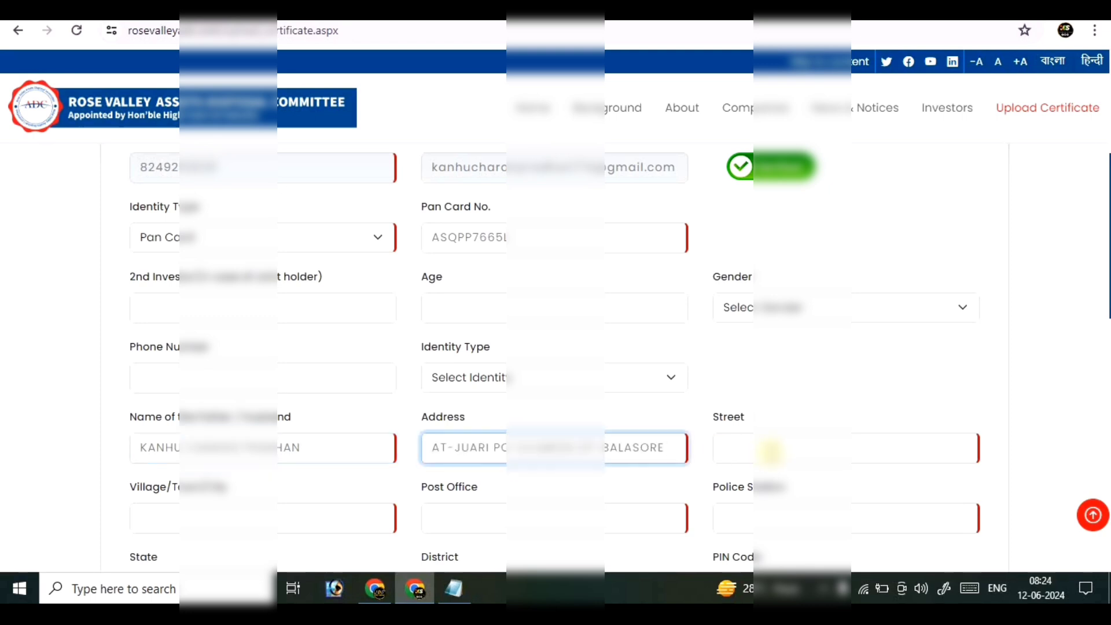
{"action": "left_click", "coordinate": [770, 452]}
{"action": "left_click", "coordinate": [223, 515]}
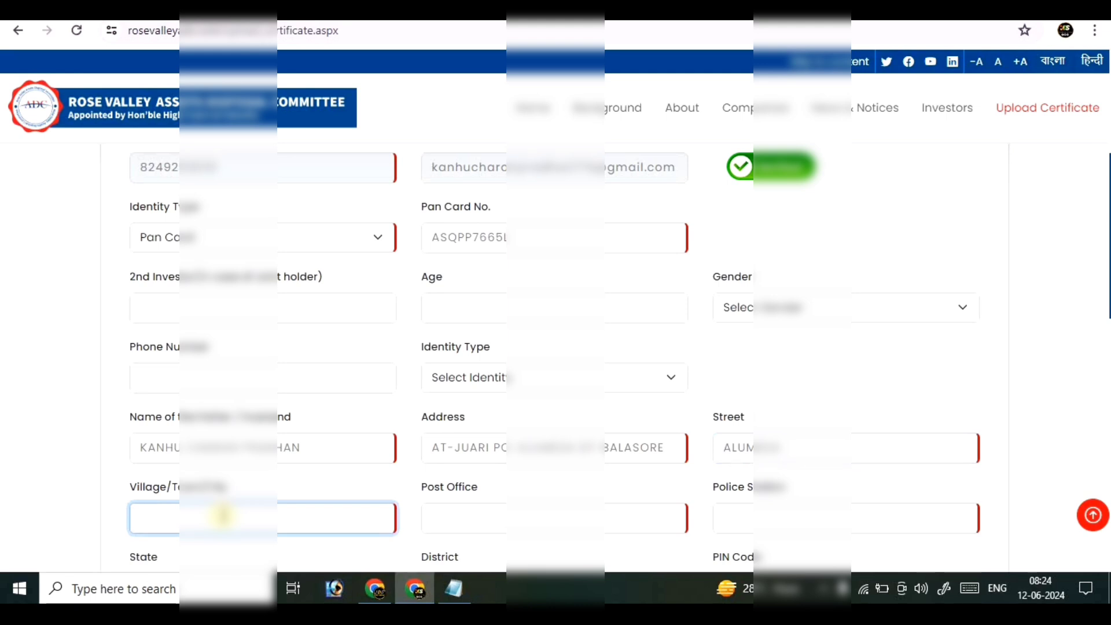
{"action": "type", "text": "JUARI"}
{"action": "left_click", "coordinate": [426, 513]}
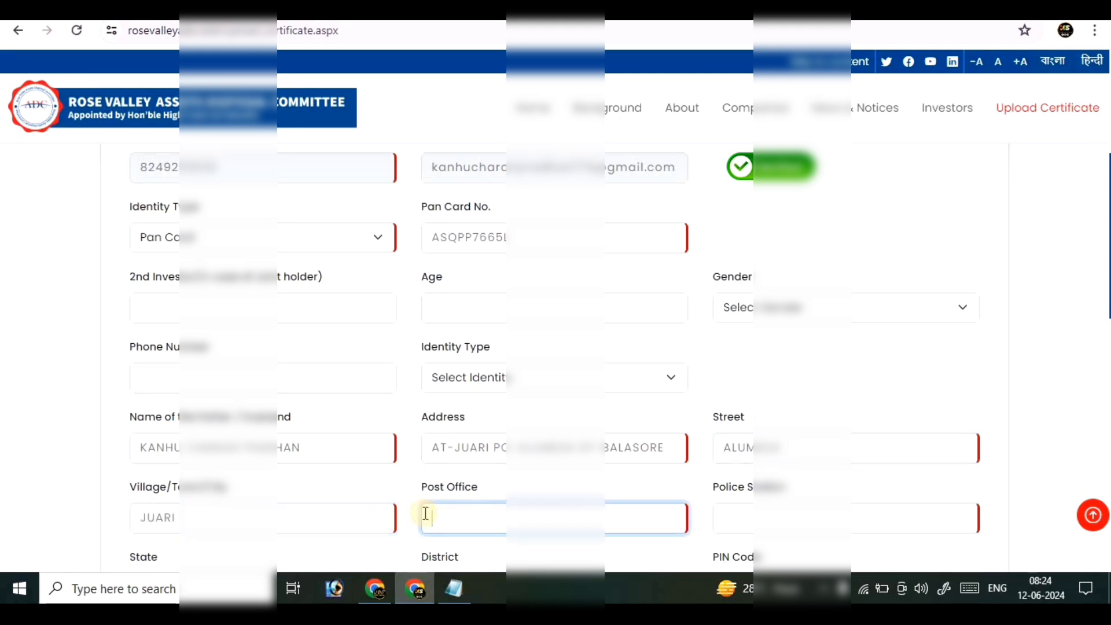
{"action": "left_click", "coordinate": [851, 513]}
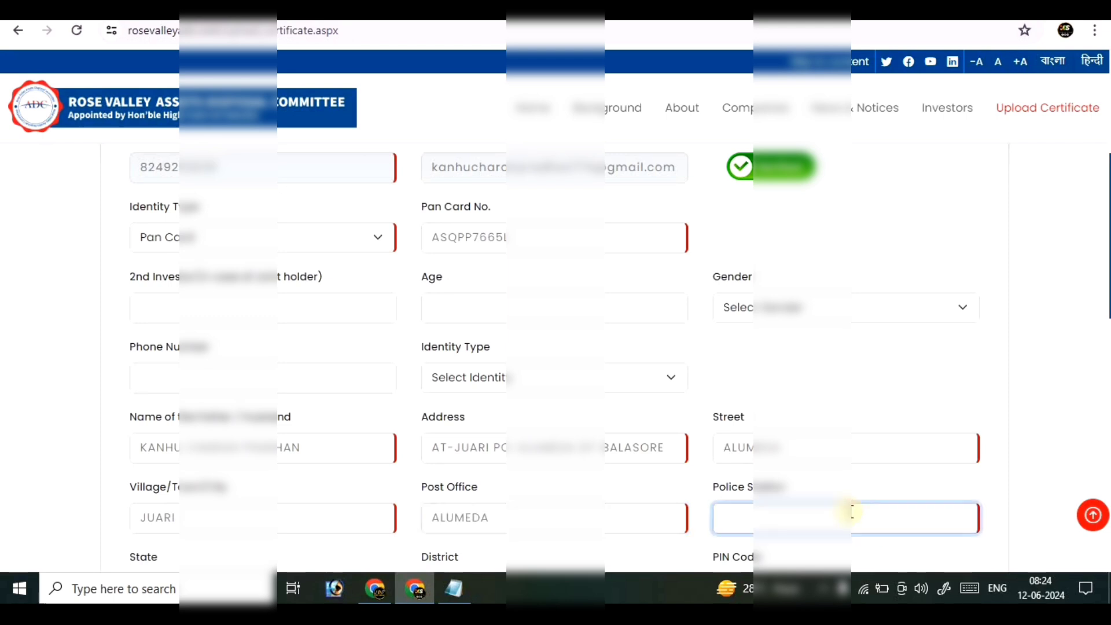
{"action": "key", "text": "Tab"}
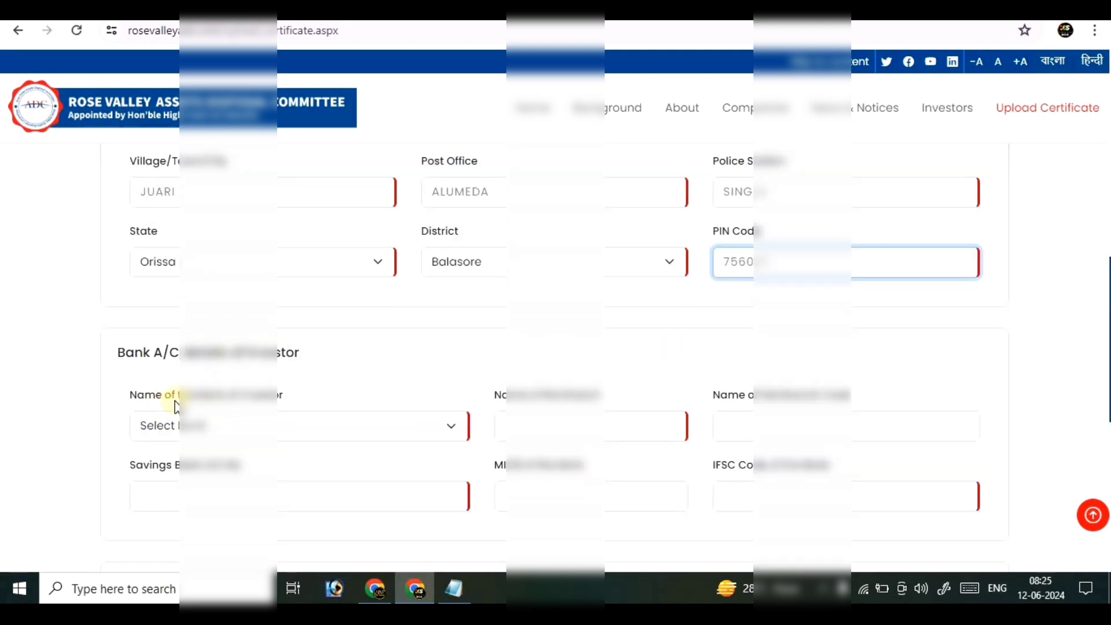
Step: Set the bank name to the State Bank entry, filtering the list with 'st'
{"action": "left_click", "coordinate": [250, 426]}
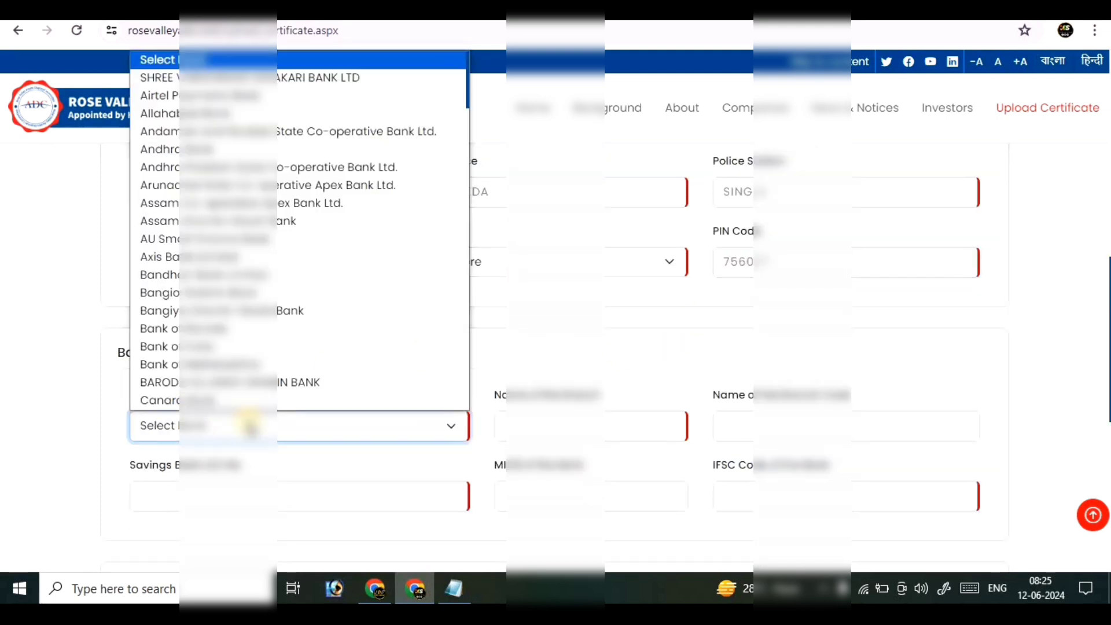
{"action": "type", "text": "st"}
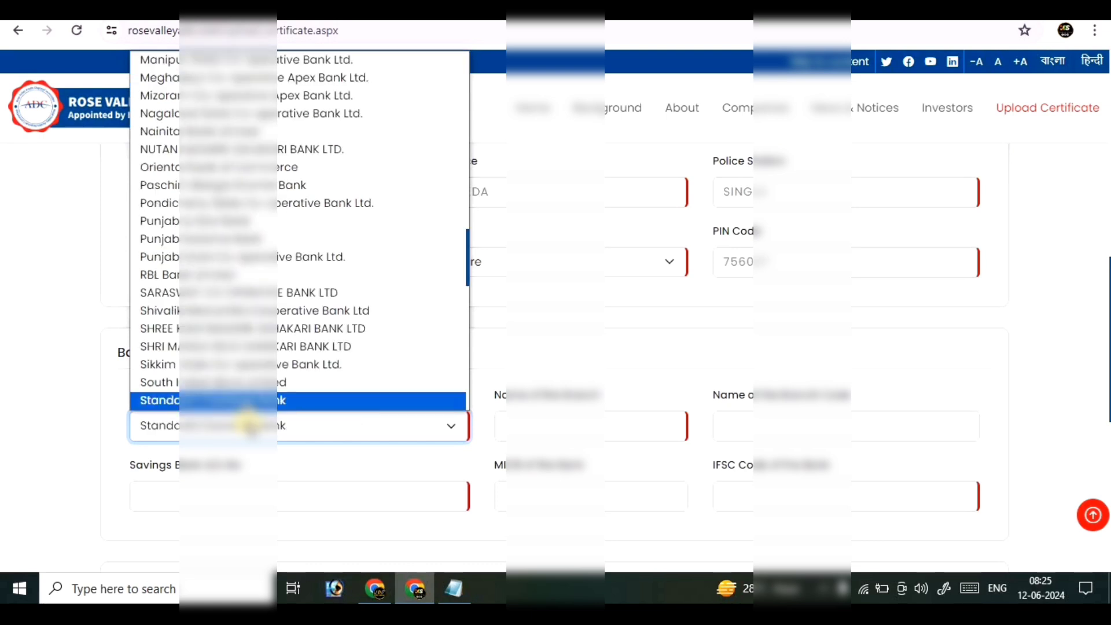
{"action": "key", "text": "Down"}
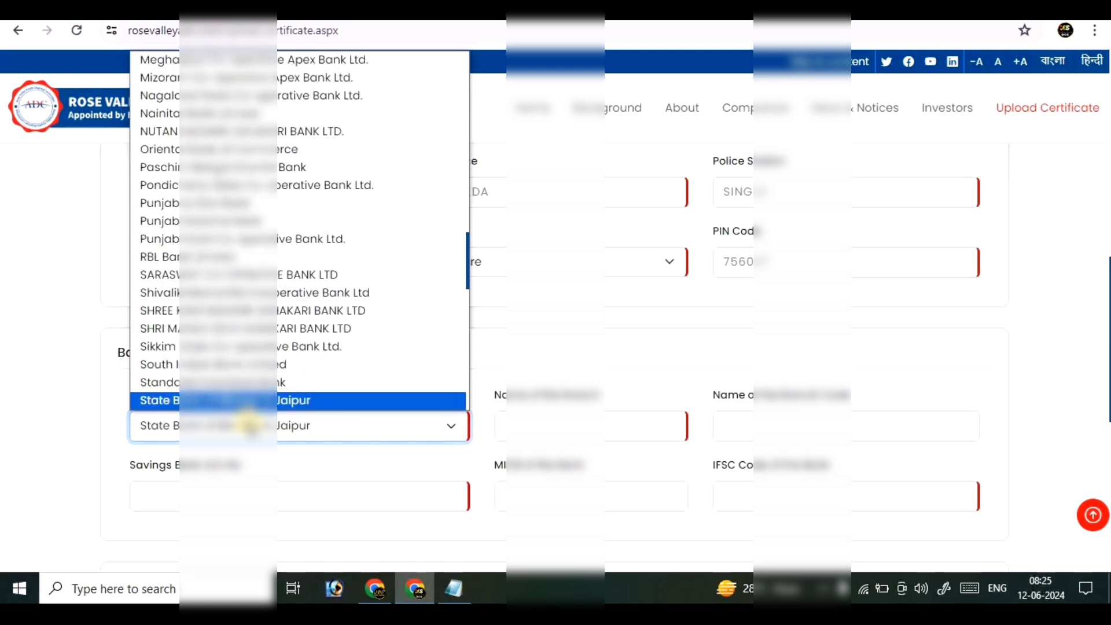
{"action": "key", "text": "Down"}
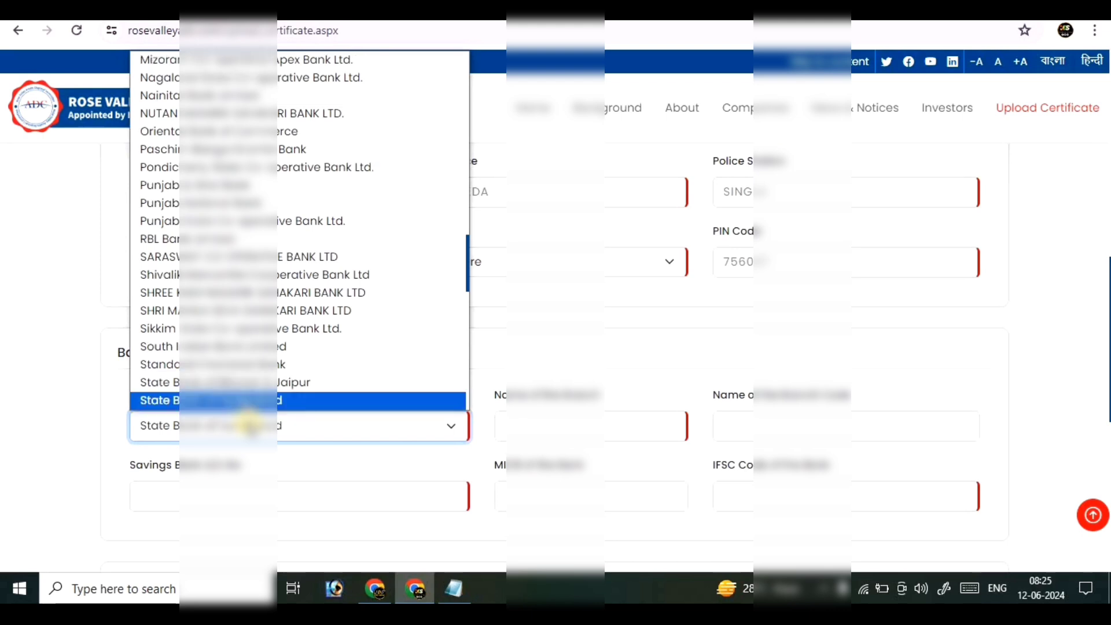
{"action": "left_click", "coordinate": [524, 425]}
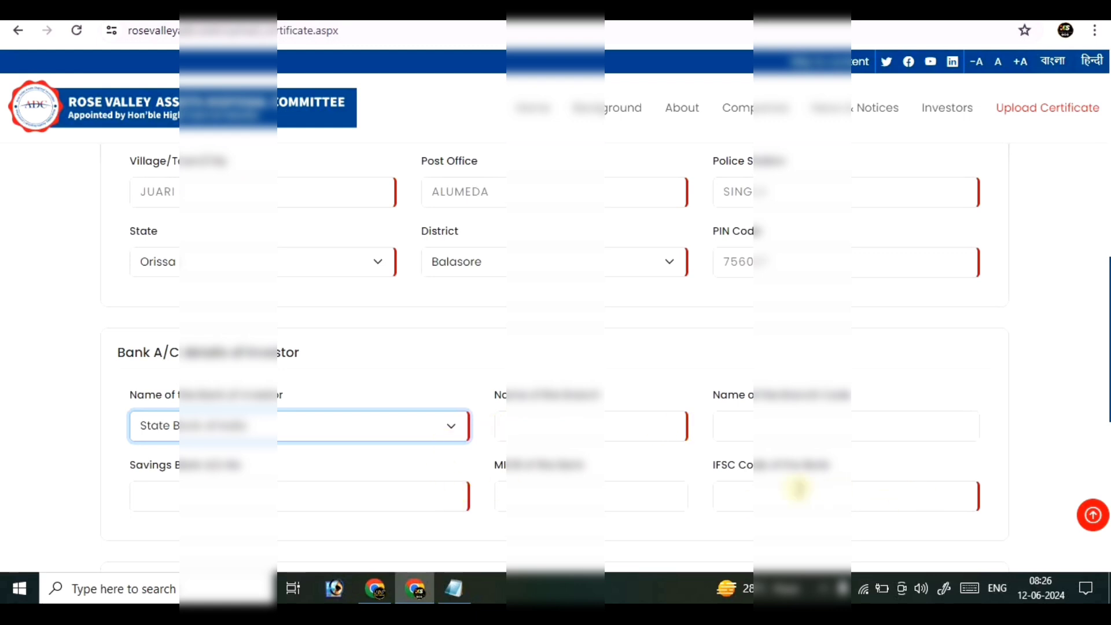
Step: Paste the bank branch name and enter branch code 16
{"action": "left_click", "coordinate": [653, 431]}
{"action": "key", "text": "ctrl+v"}
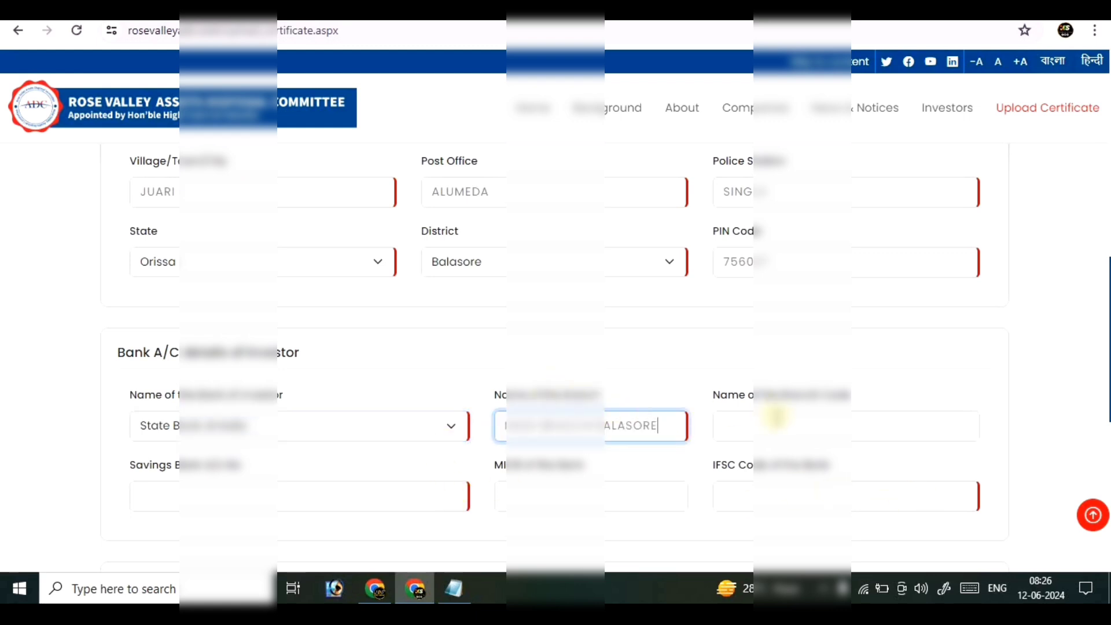
{"action": "left_click", "coordinate": [776, 418]}
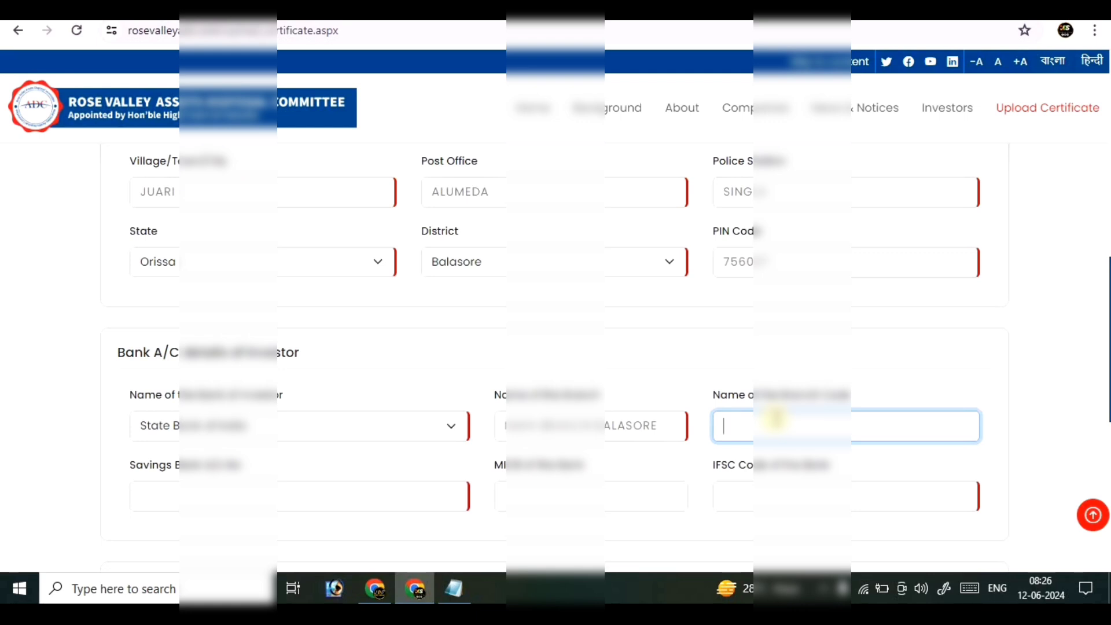
{"action": "type", "text": "16"}
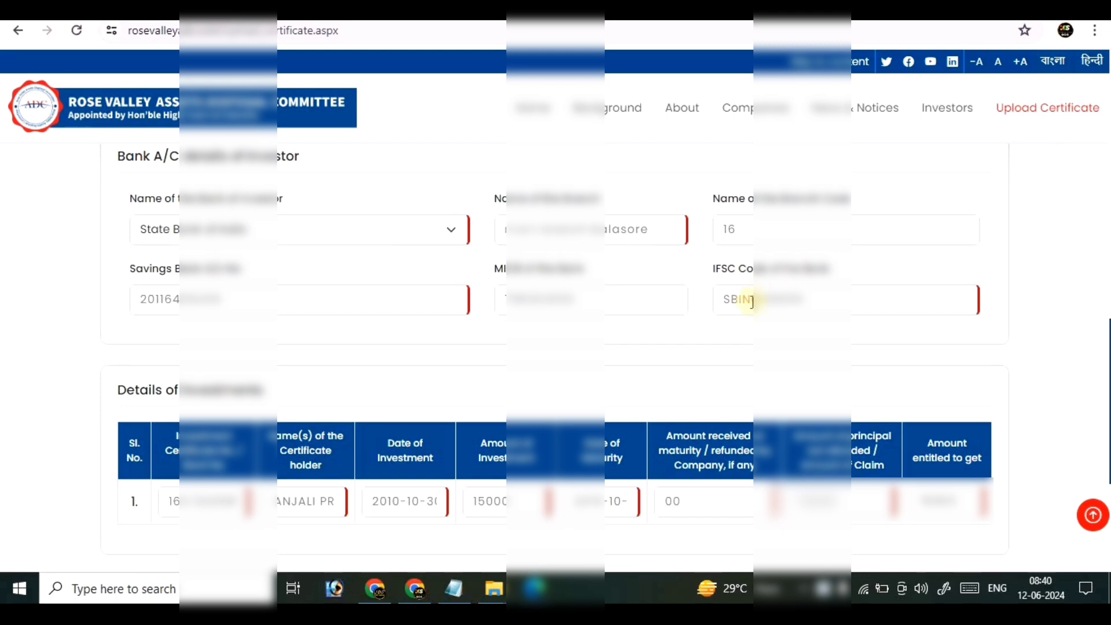
{"action": "scroll", "coordinate": [410, 400], "scroll_direction": "down", "scroll_amount": 2}
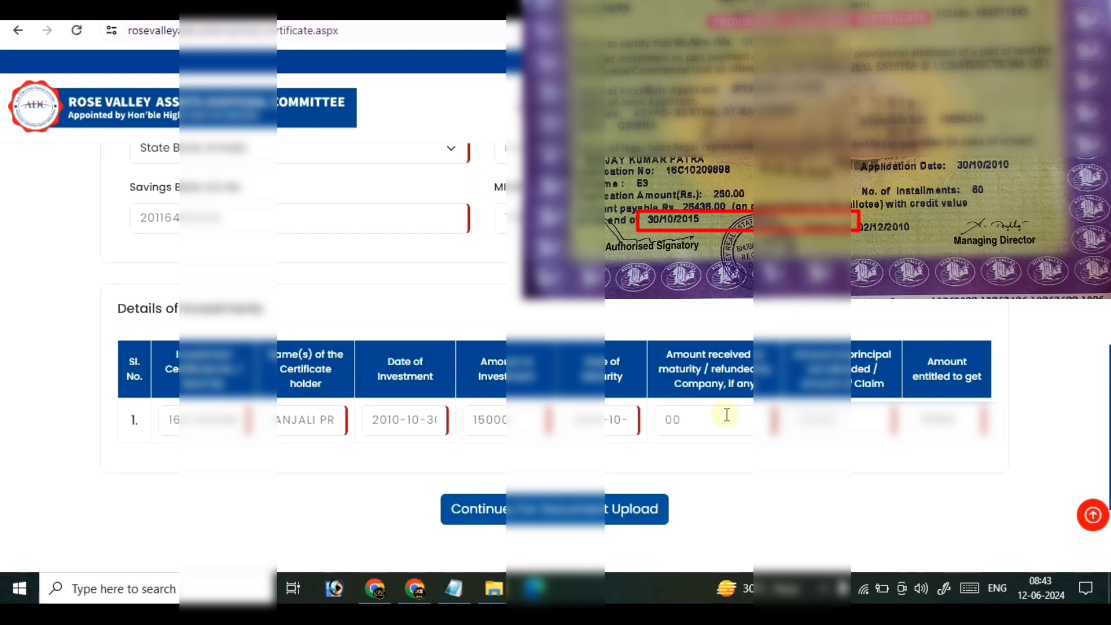
{"action": "left_click", "coordinate": [708, 422]}
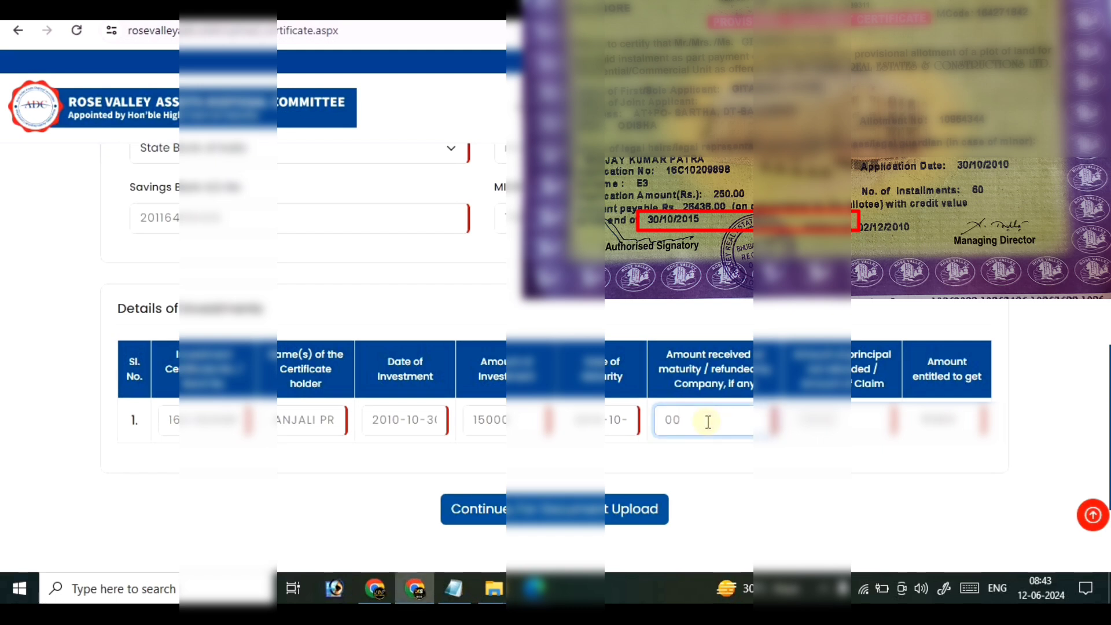
{"action": "right_click", "coordinate": [745, 562]}
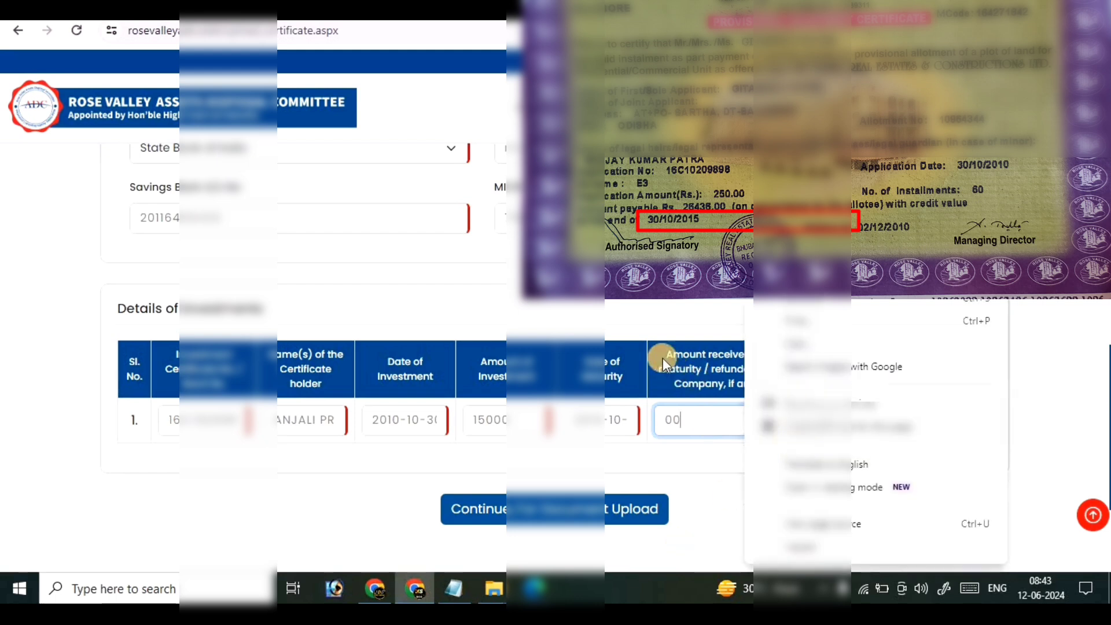
{"action": "left_click", "coordinate": [666, 362]}
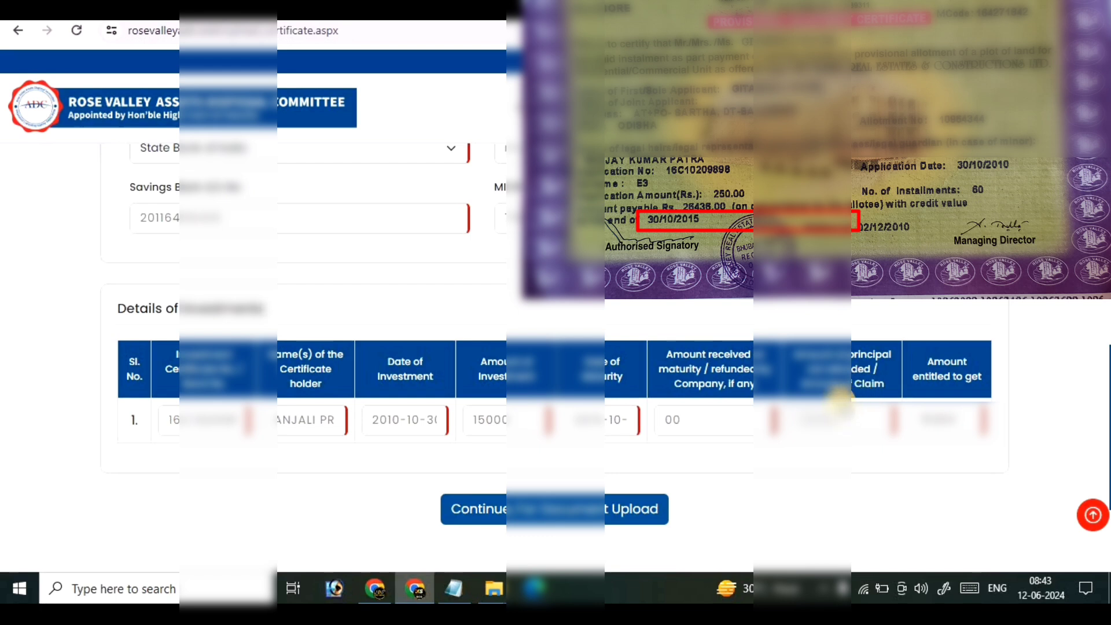
{"action": "left_click", "coordinate": [838, 428]}
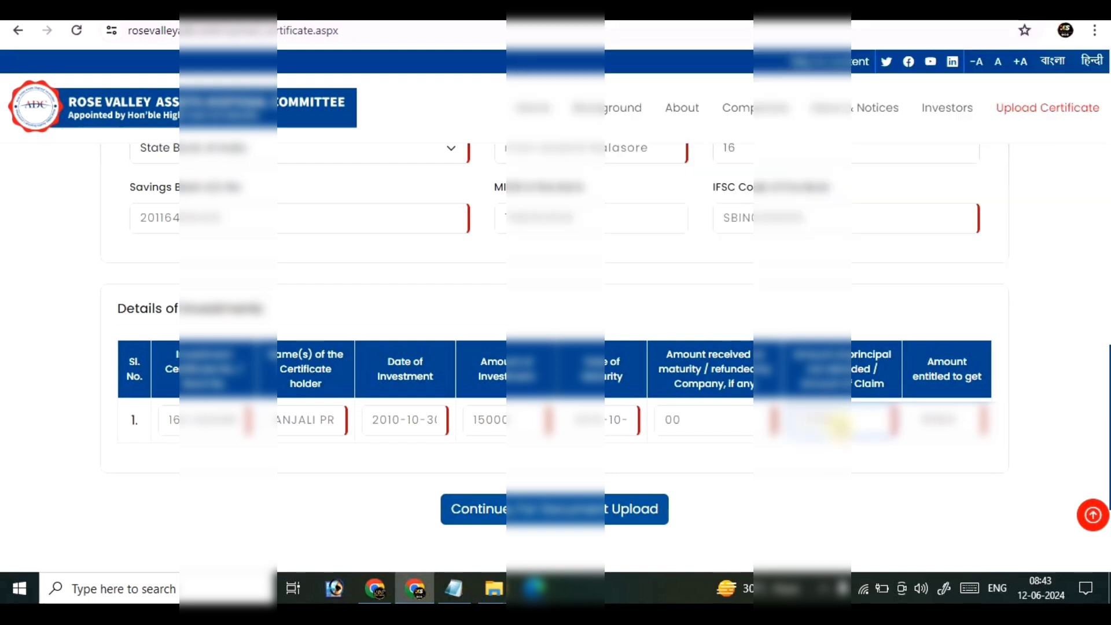